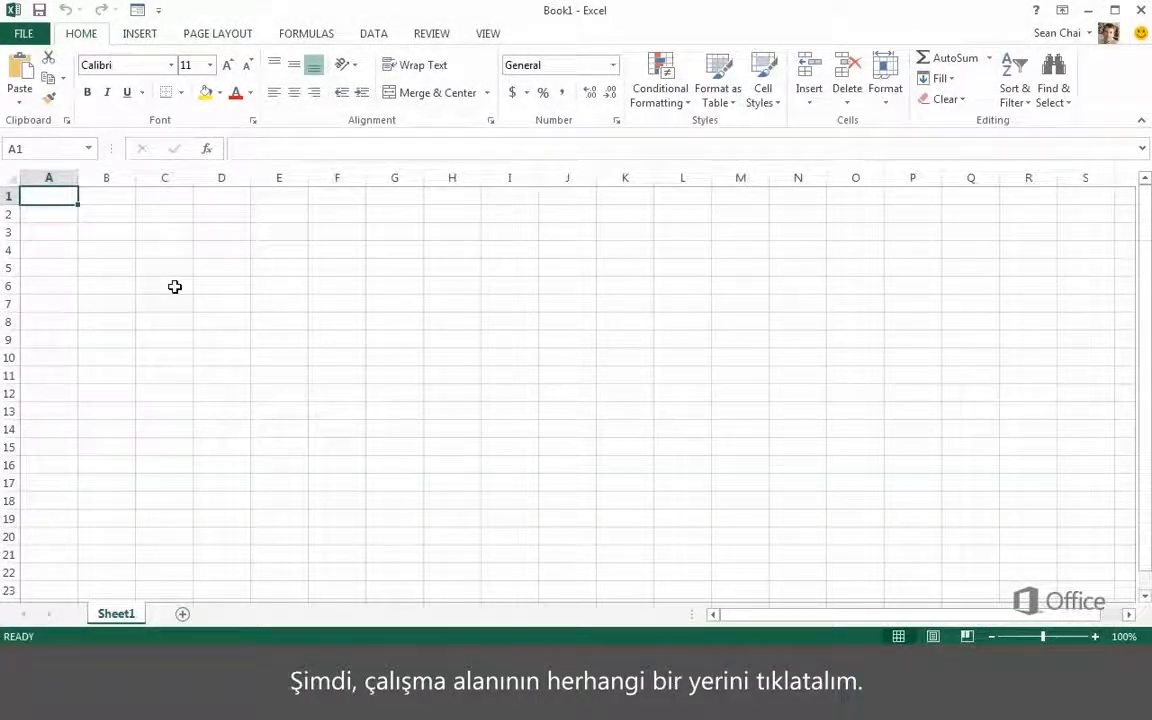
- Enter the first budget item, "Paint walls", in cell C6
left_click(174, 287)
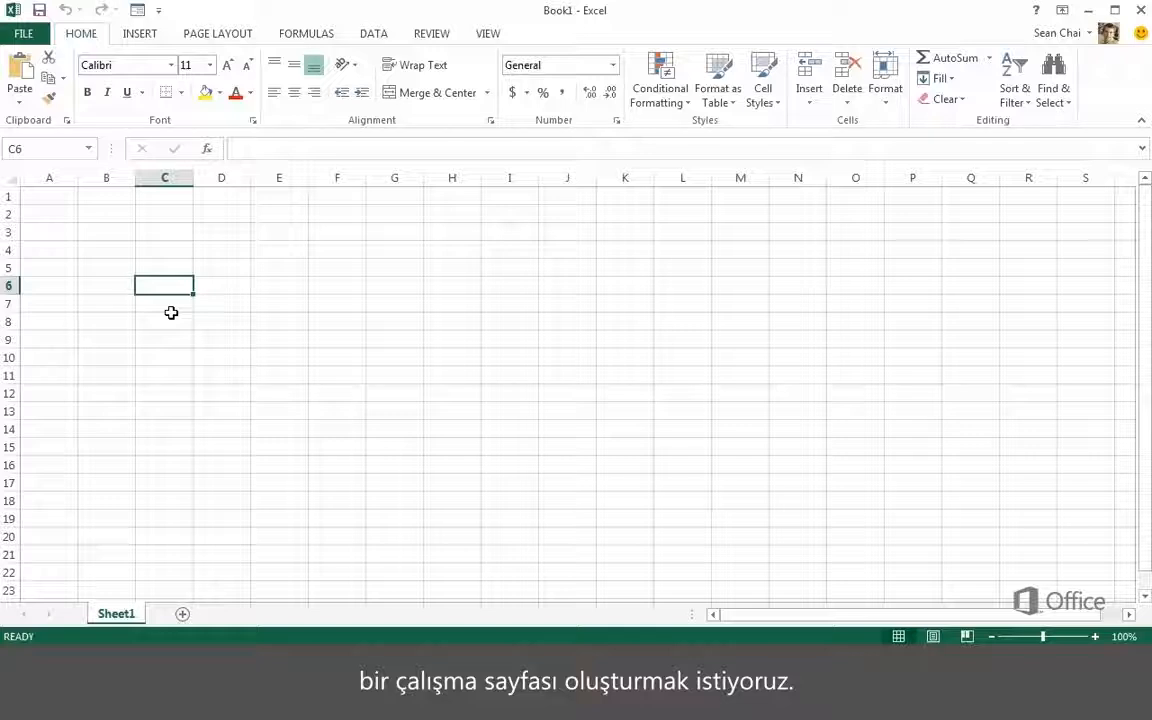
type("Paint walls")
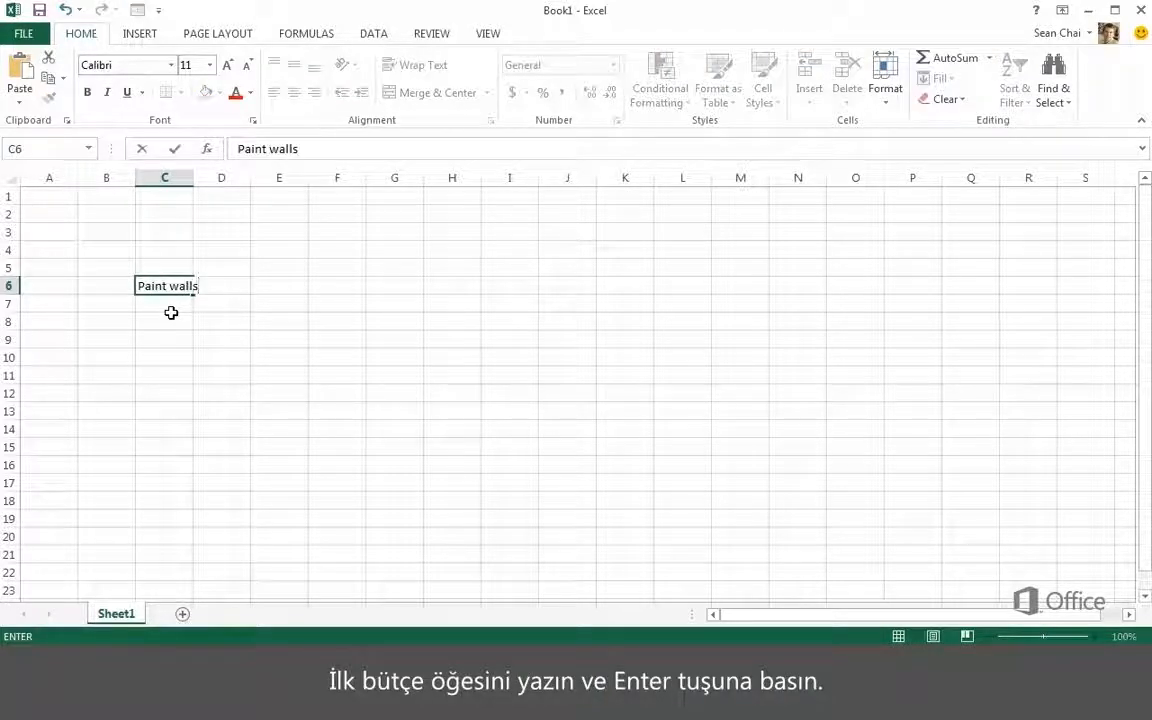
key("Return")
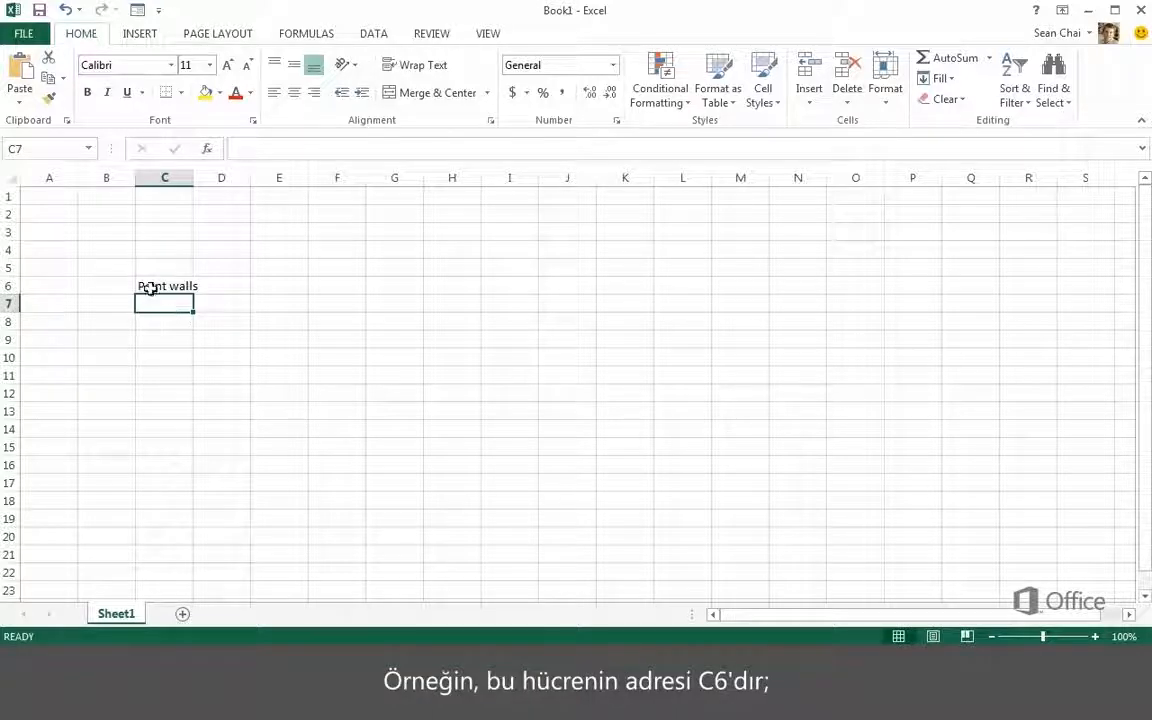
- List the remaining work items in C7:C15, from "Add mural back wall" to "Fix neon sign", and widen column C to fit them
left_click(146, 287)
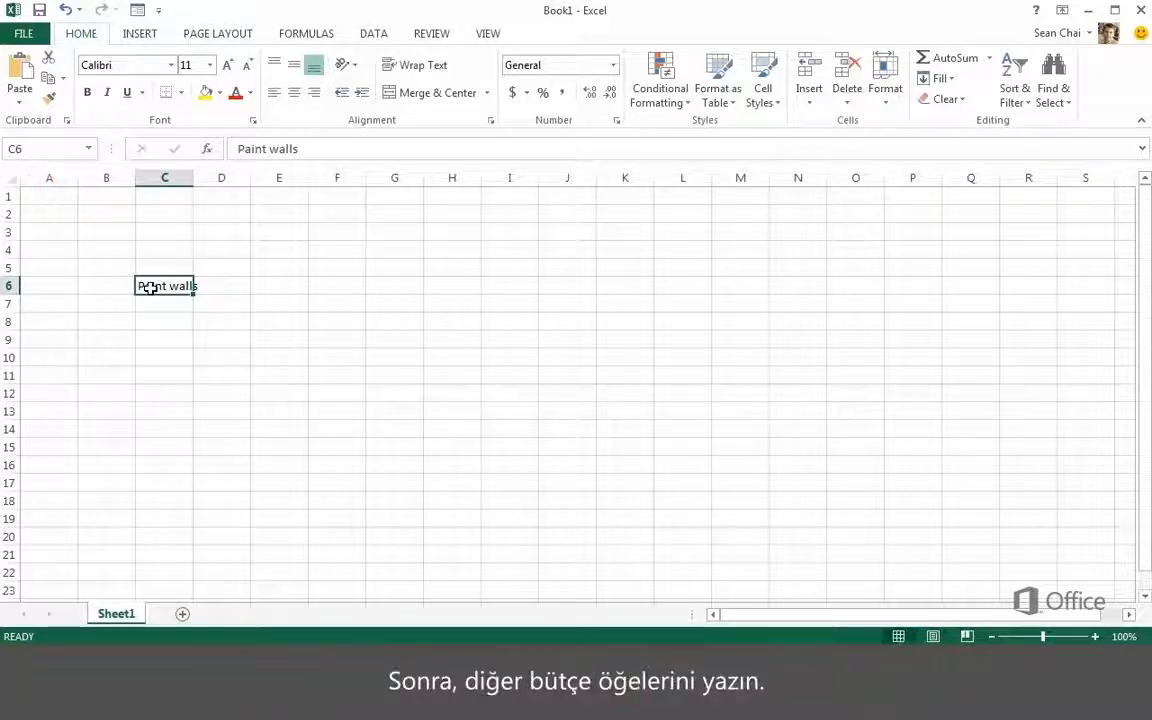
key("Return")
type("Add mural back wa")
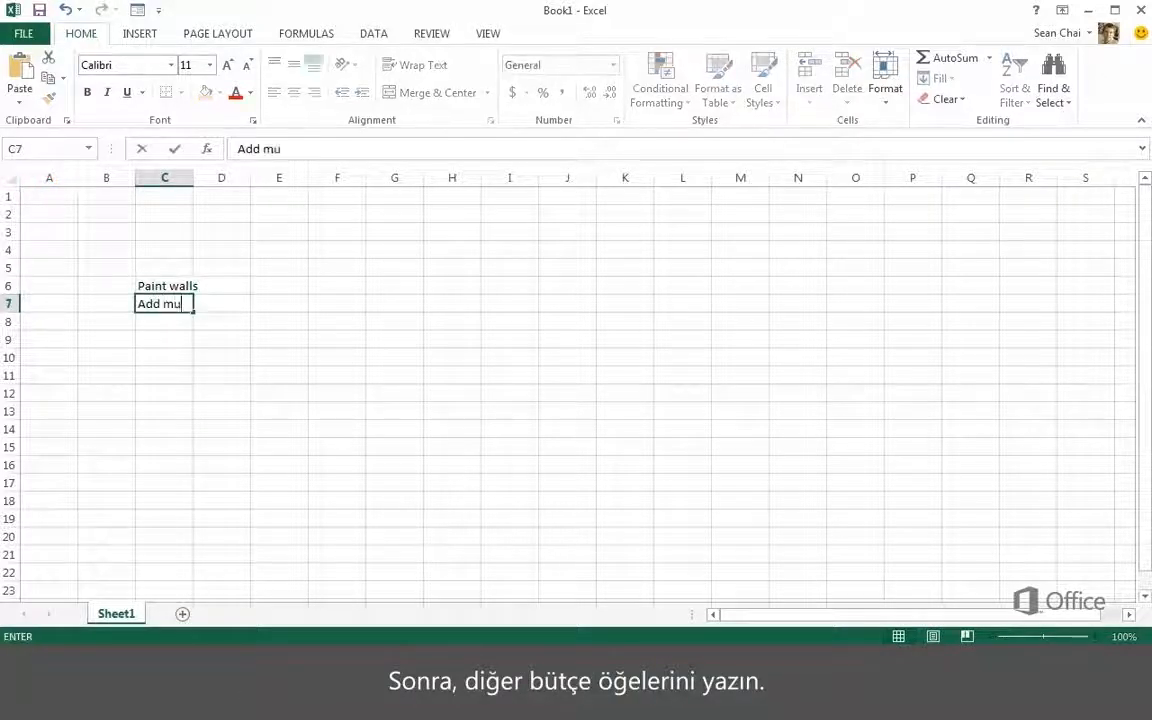
type("ll")
key("Return")
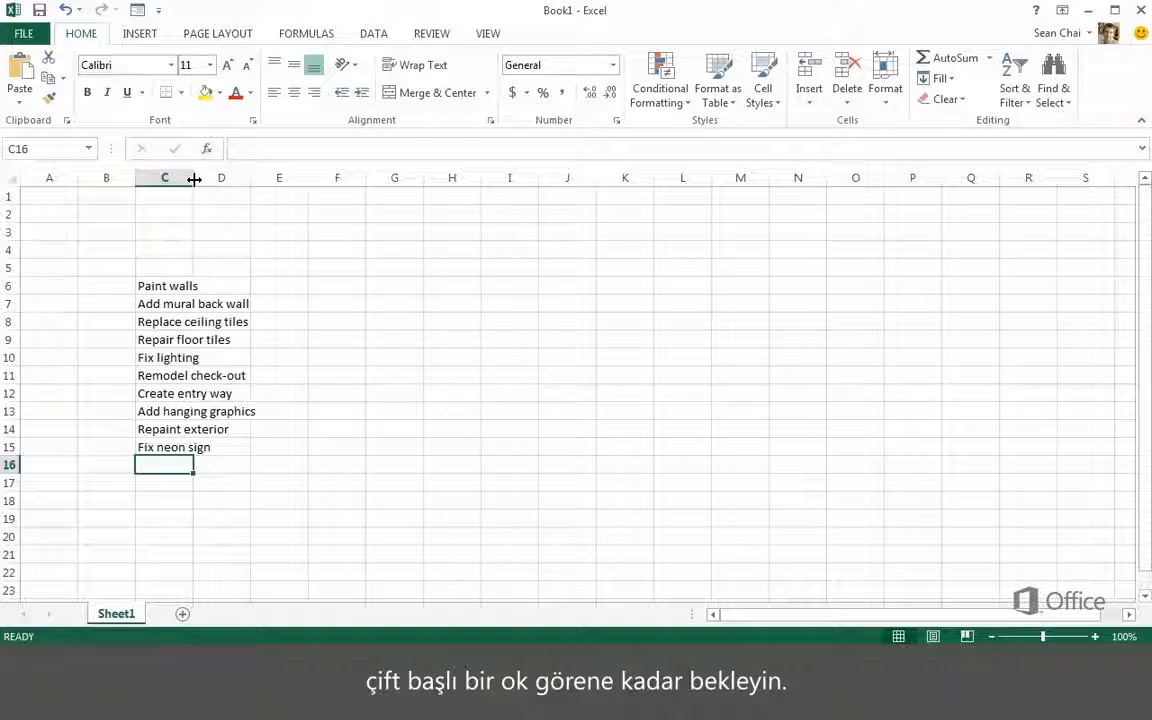
left_click_drag(194, 179, 286, 188)
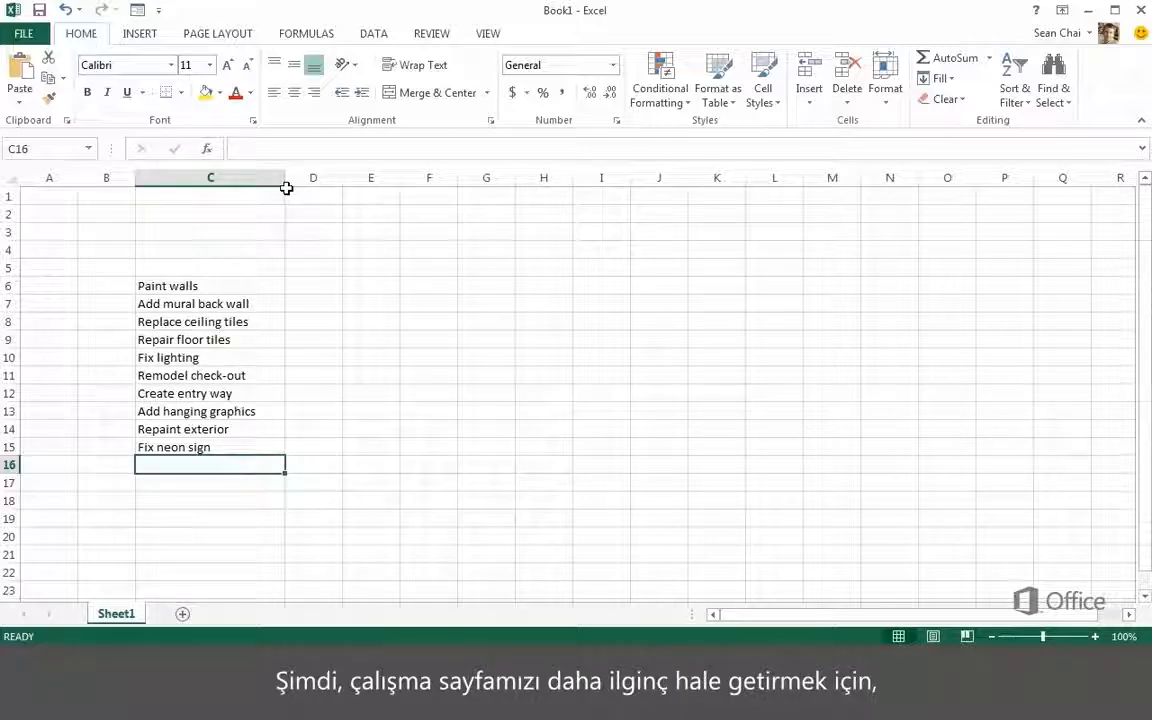
- Enter the estimated costs in D6:D15: 4545, 10000, 2000, 500, 500, 4000, 500, 250, 3000 and 1200
left_click(311, 283)
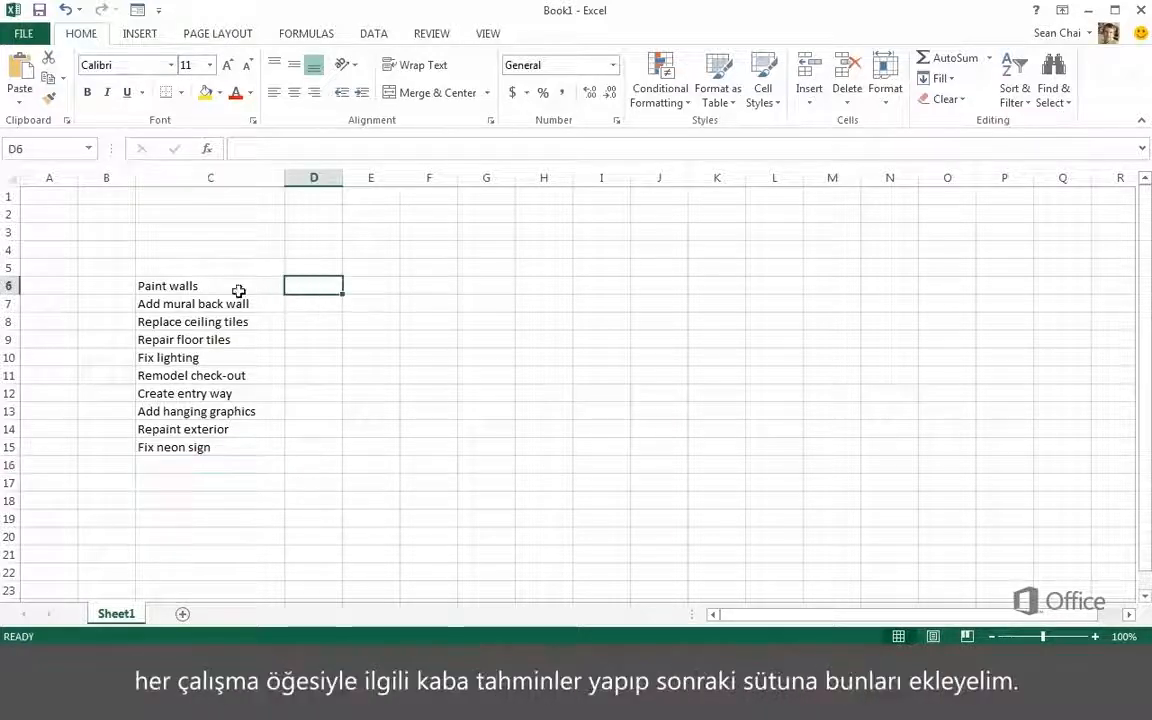
type("4545.00")
key("Return")
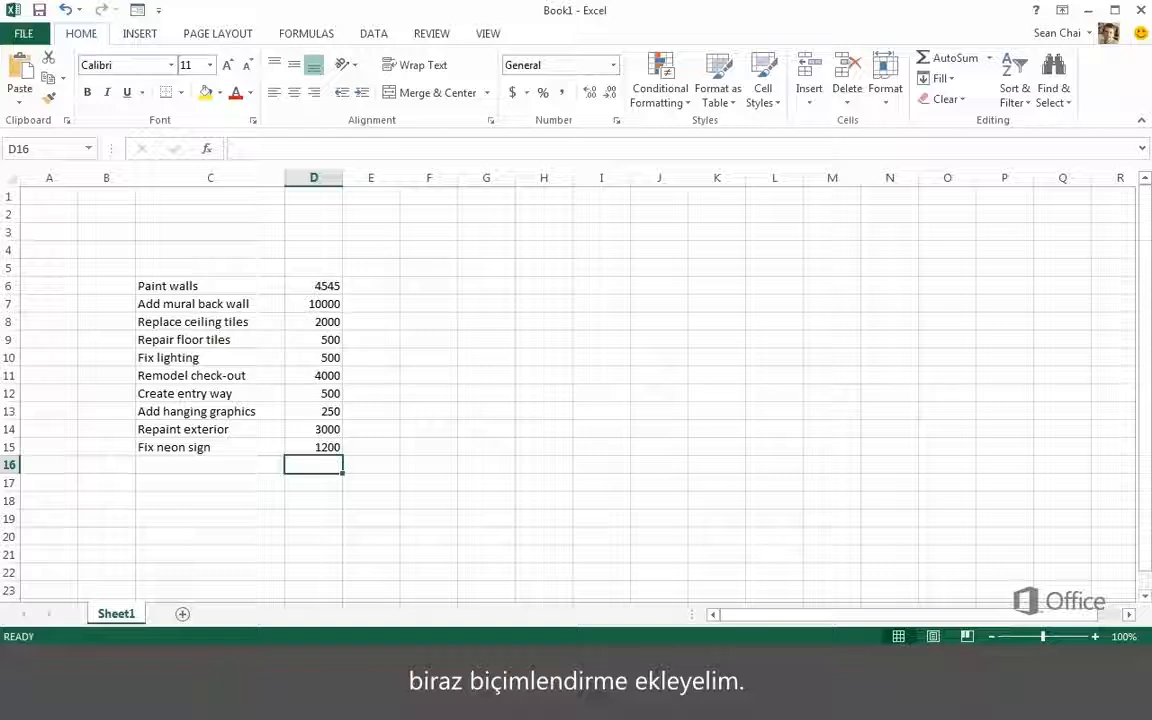
- Format the costs in D6:D15 as dollar amounts with the Accounting number format
left_click(304, 290)
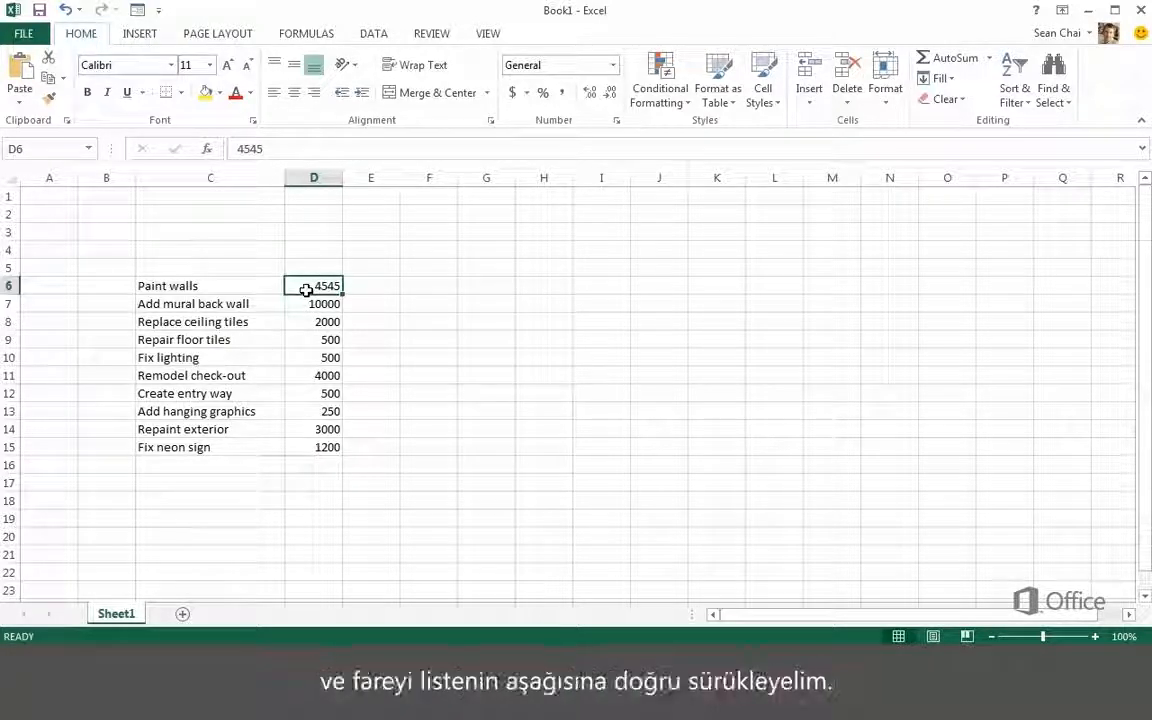
left_click_drag(304, 290, 315, 447)
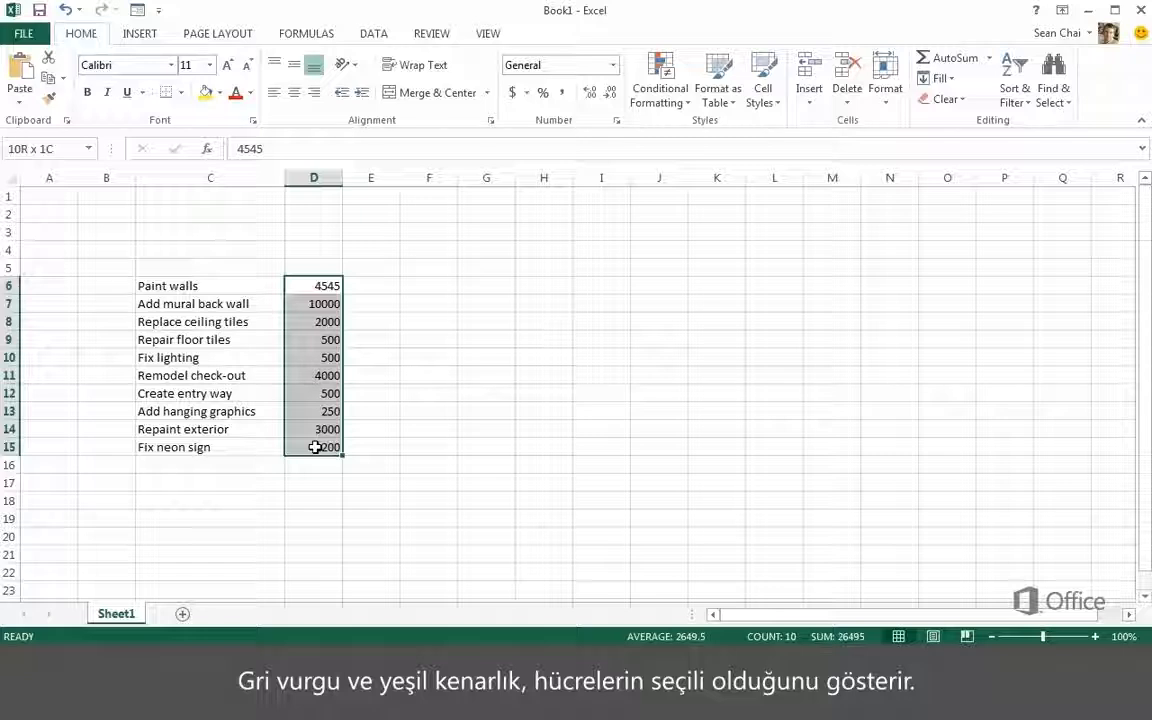
right_click(313, 289)
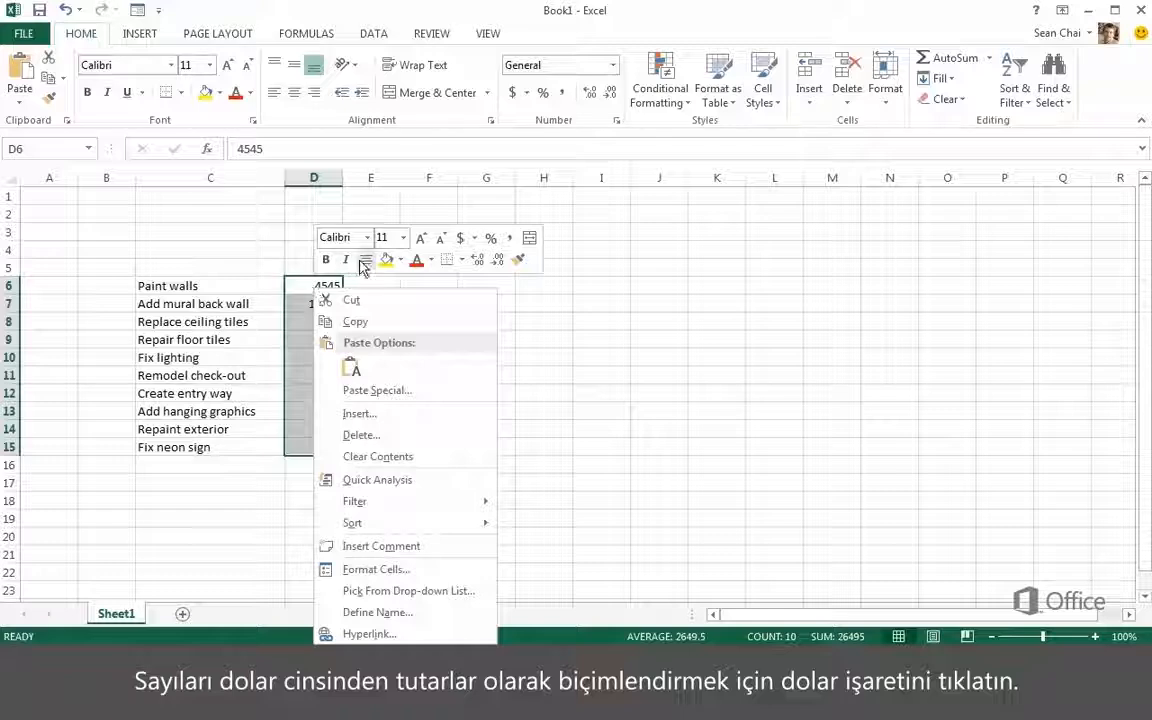
left_click(460, 239)
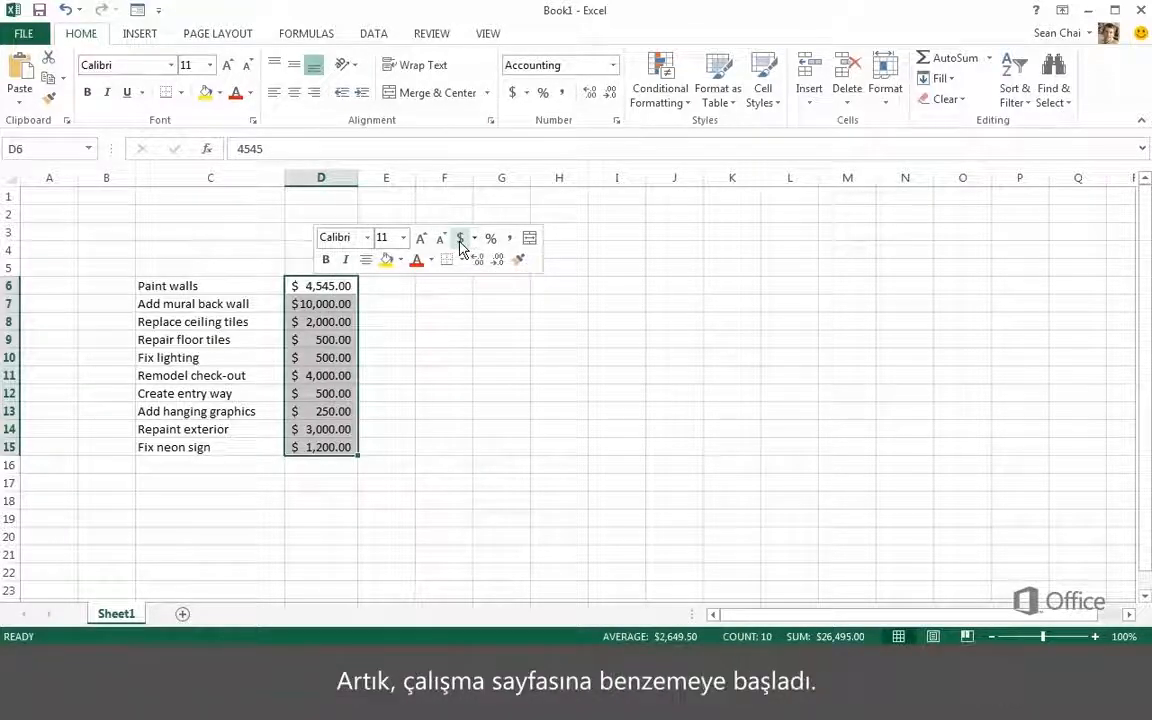
left_click(404, 342)
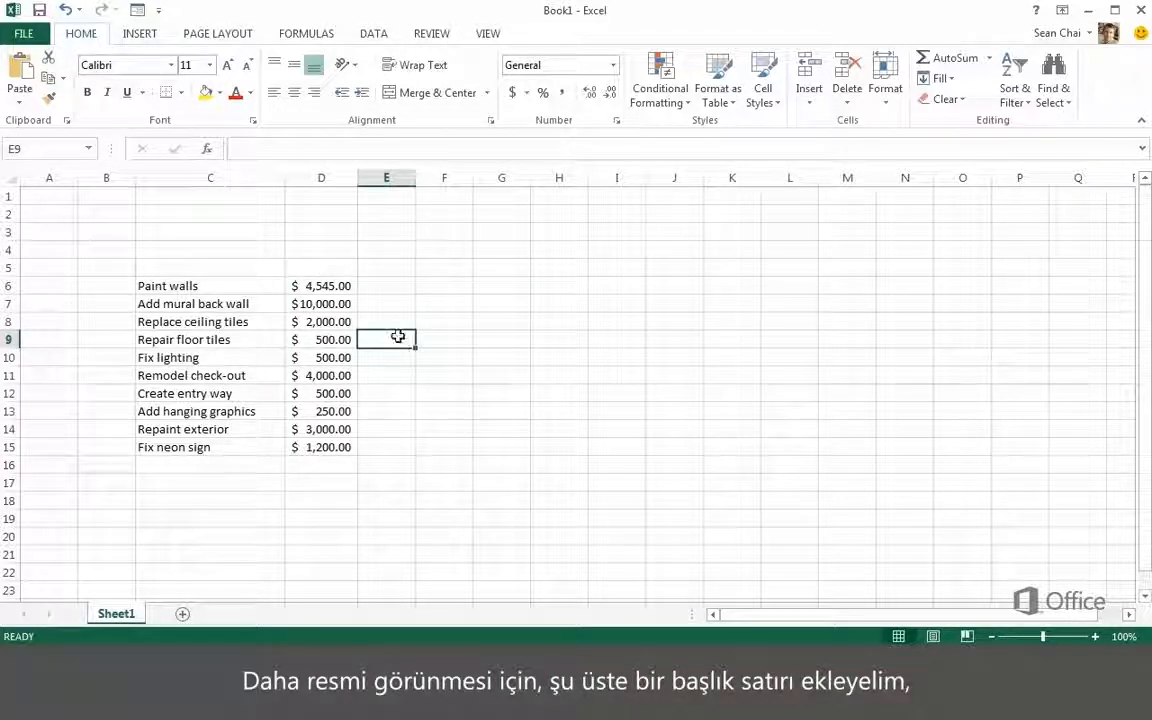
- Add the column headings "Work item" in C5 and "Estimated cost" in D5
left_click(270, 275)
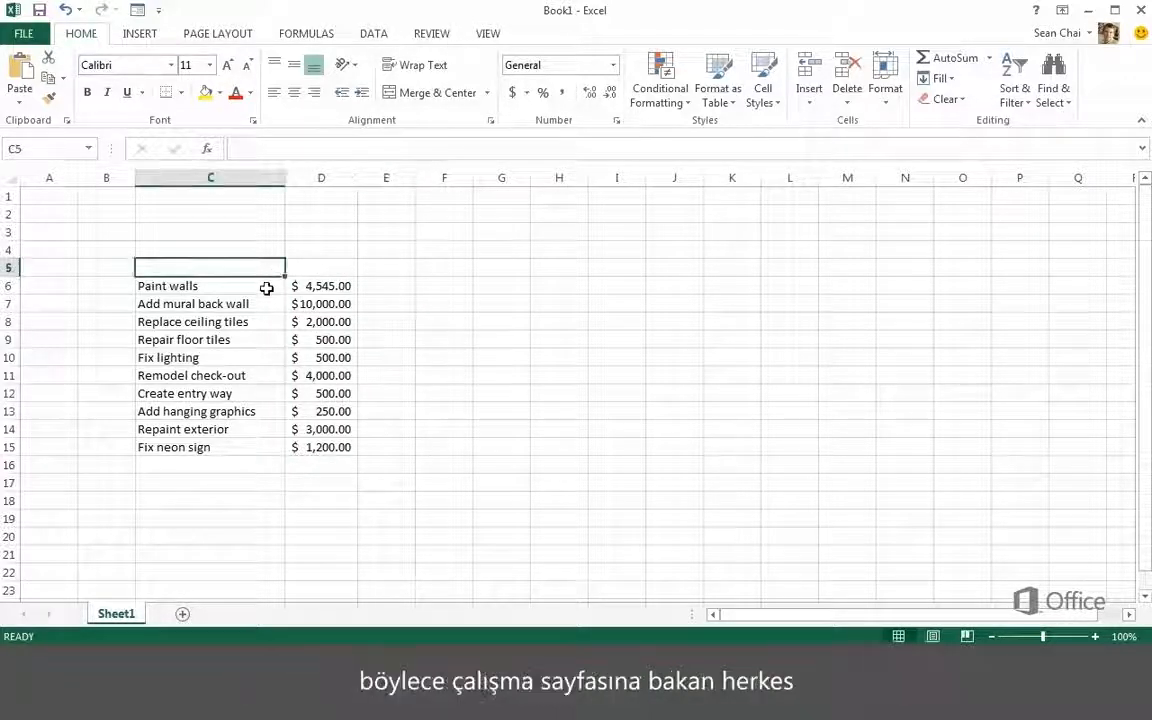
type("Work item")
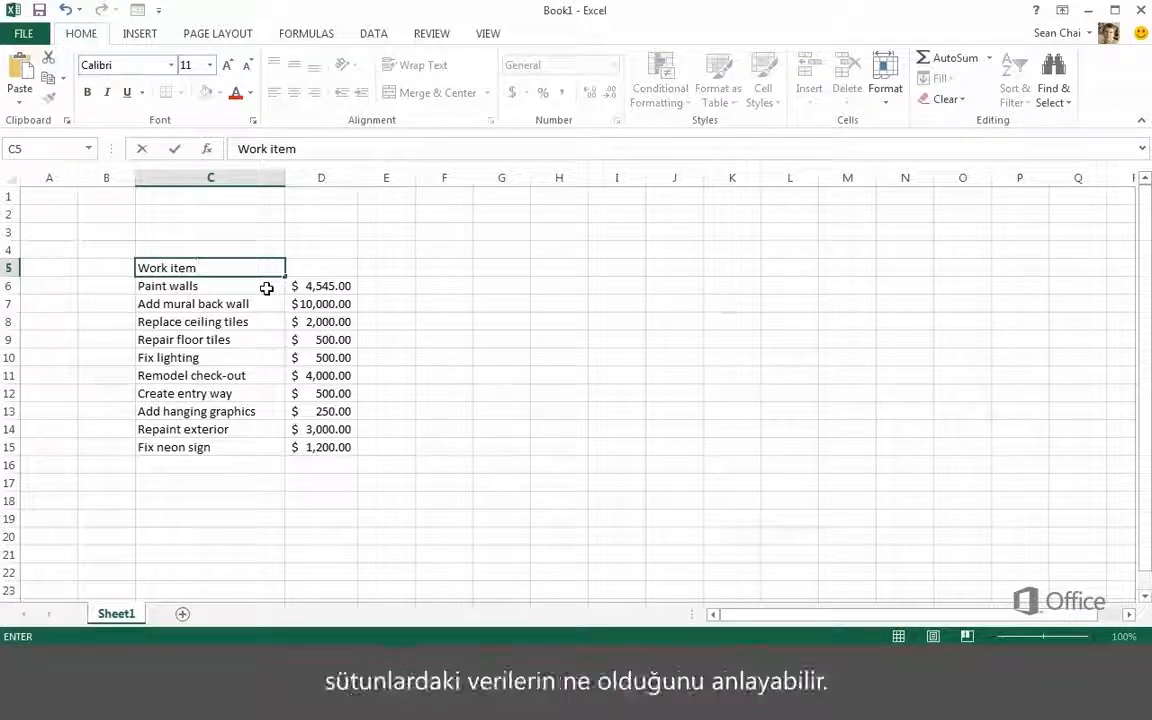
left_click(310, 275)
type("Estimated cost")
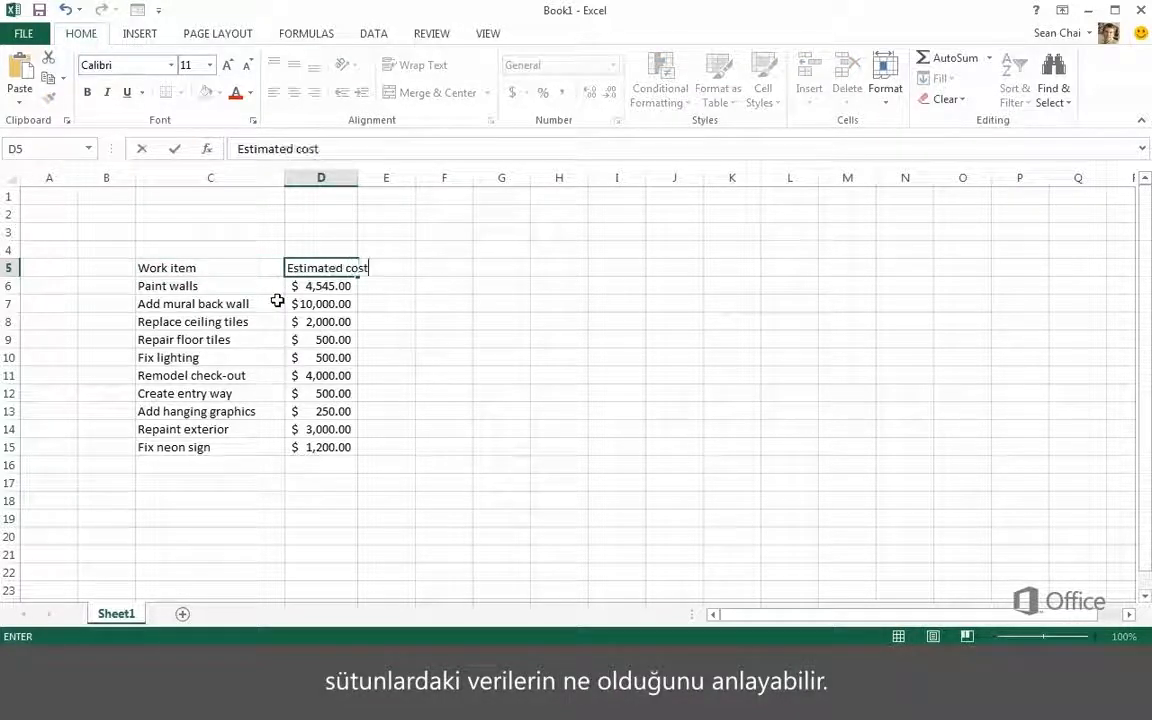
key("Return")
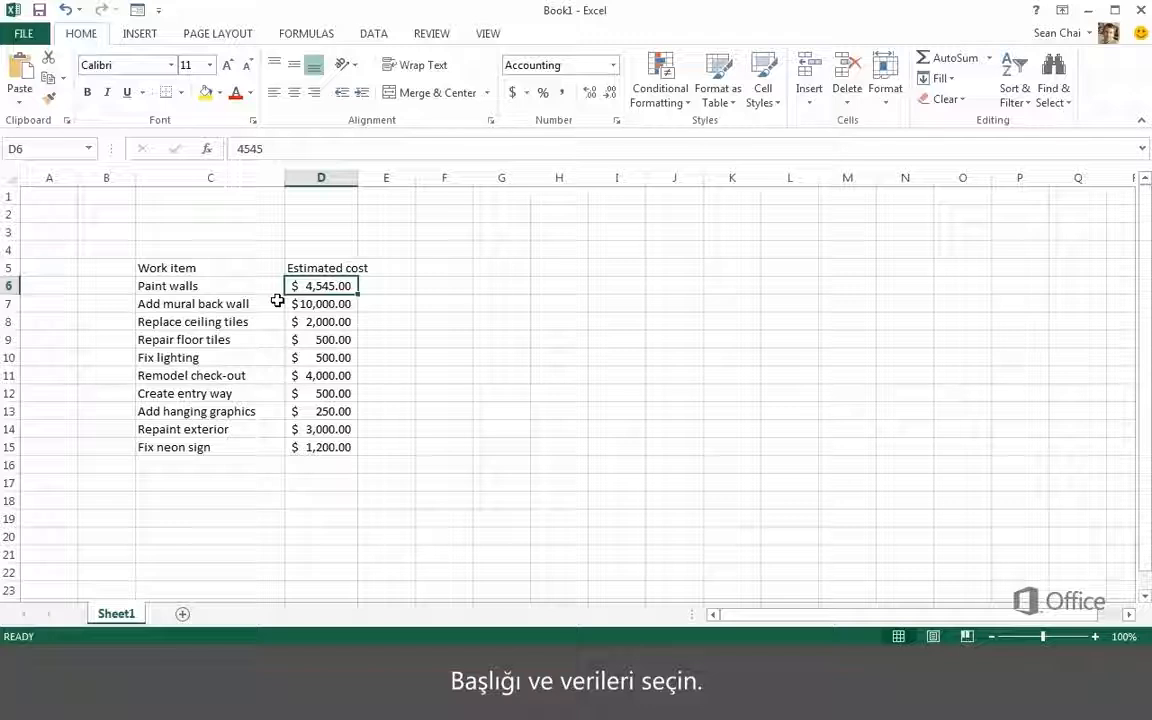
- Convert the headings and data in C5:D15 into a table using Quick Analysis
left_click(198, 270)
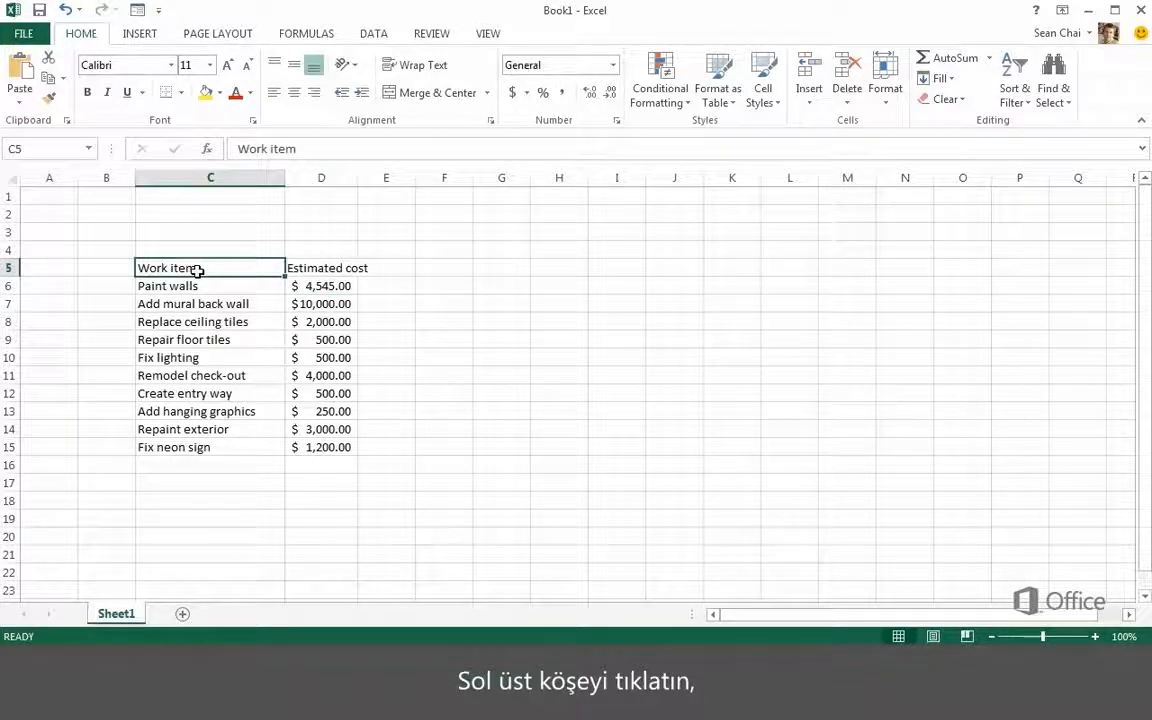
left_click_drag(198, 270, 315, 451)
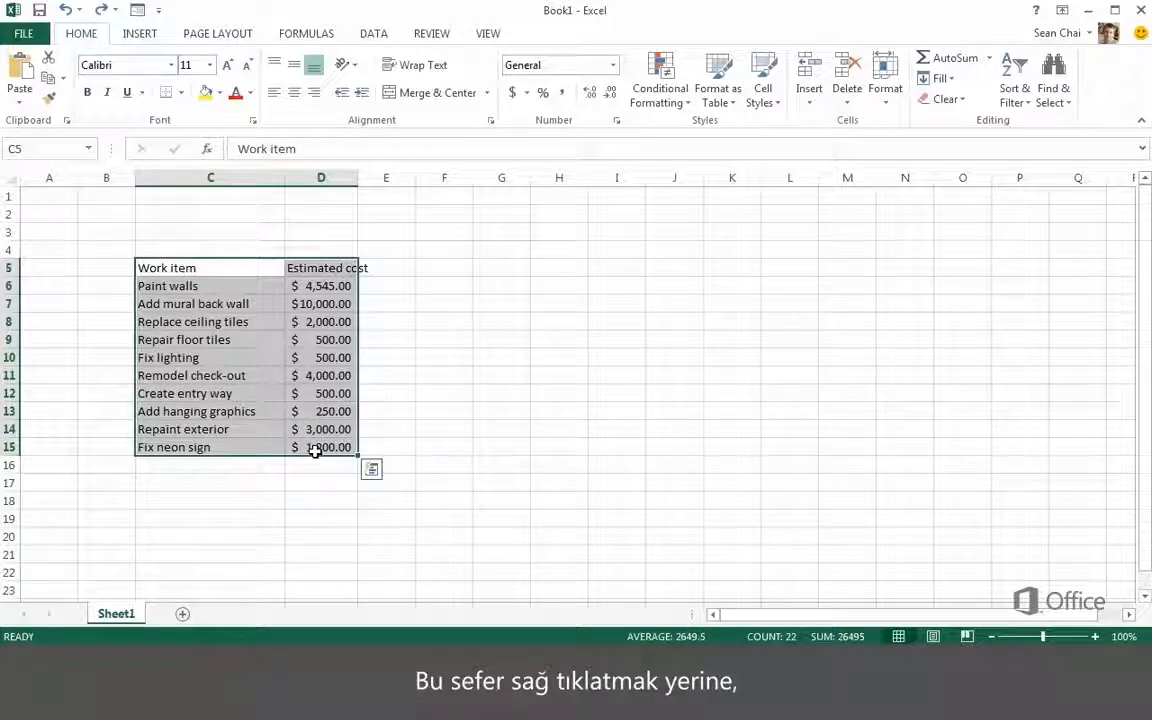
left_click(370, 470)
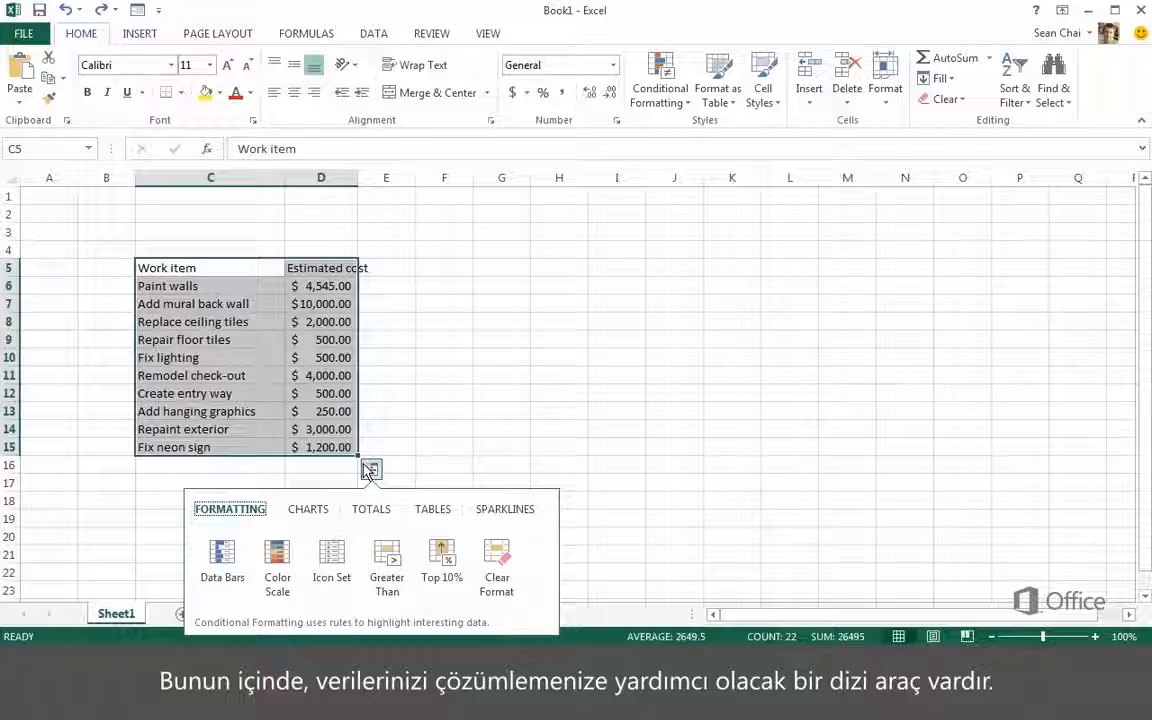
left_click(430, 512)
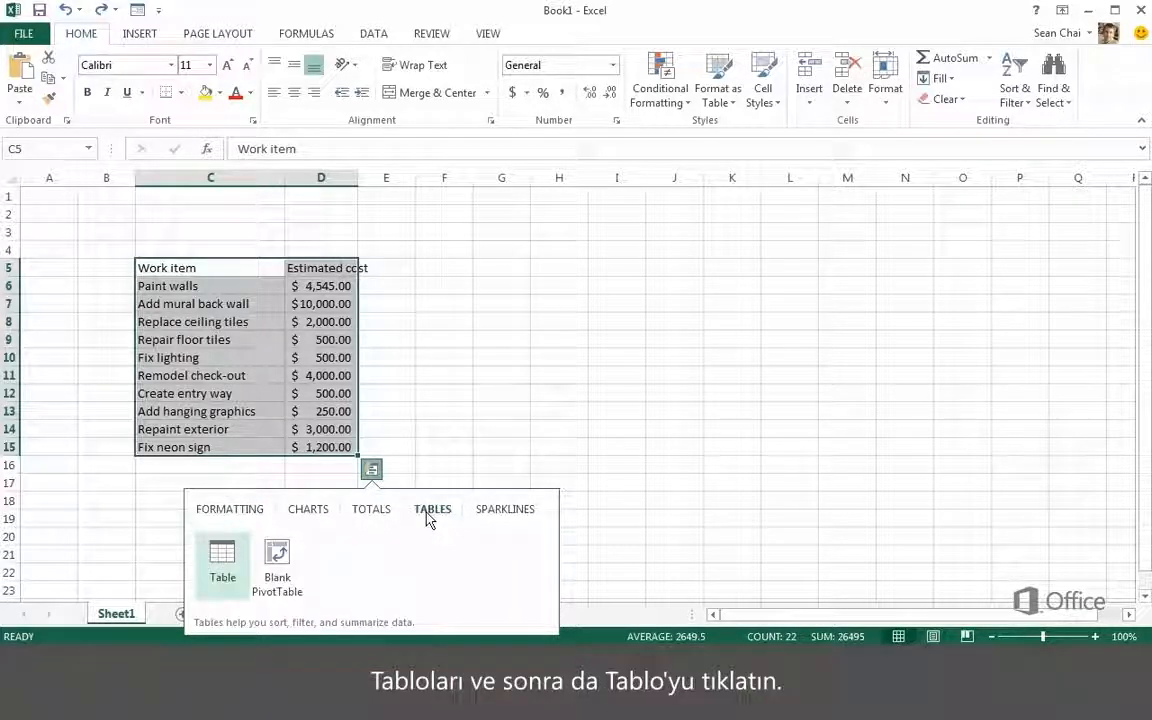
left_click(238, 545)
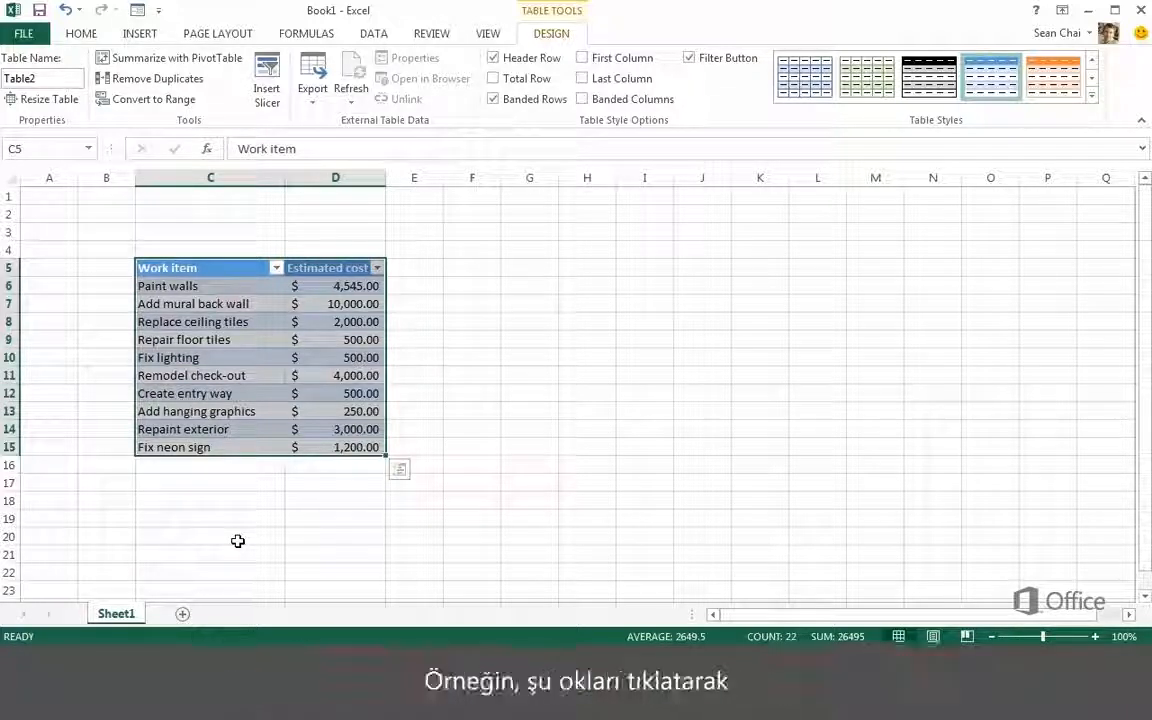
left_click(276, 268)
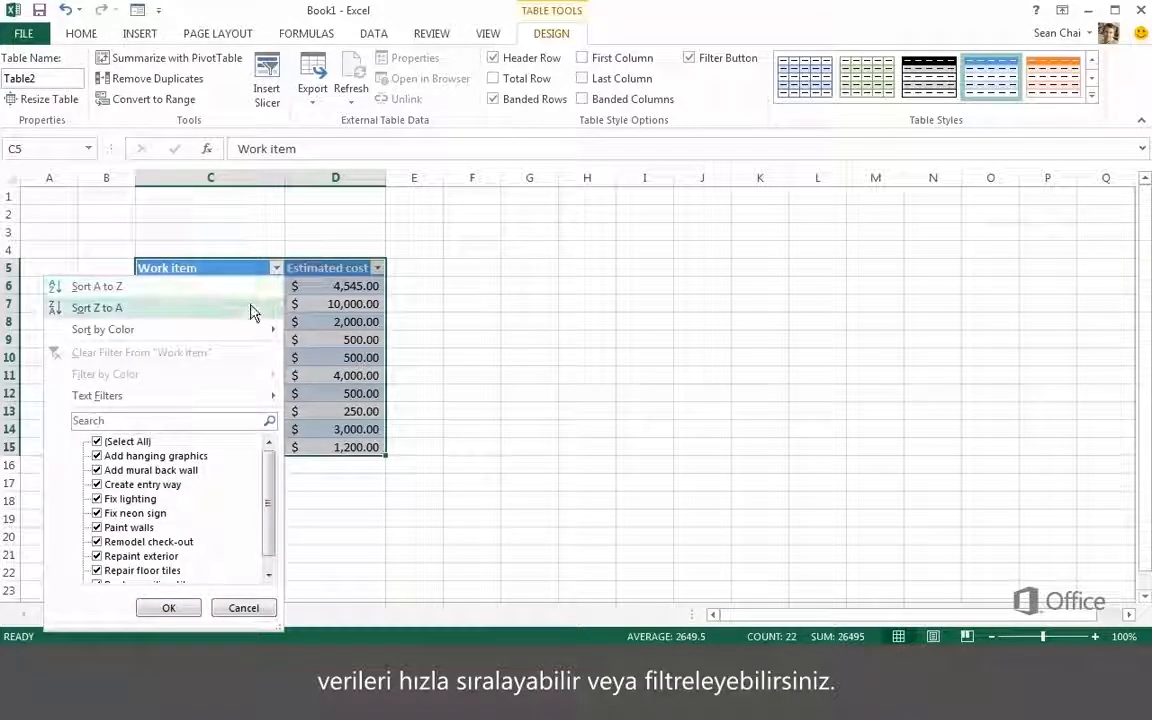
mouse_move(250, 334)
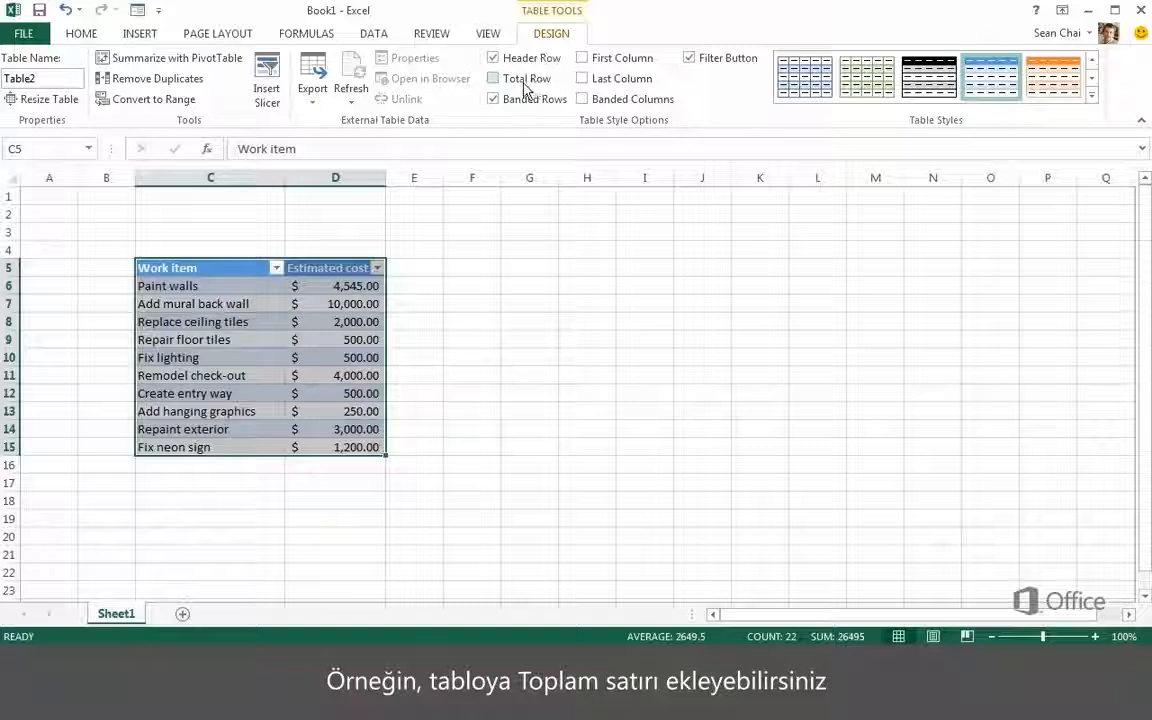
- Add a total row to the table and try switching off its banded rows
left_click(493, 79)
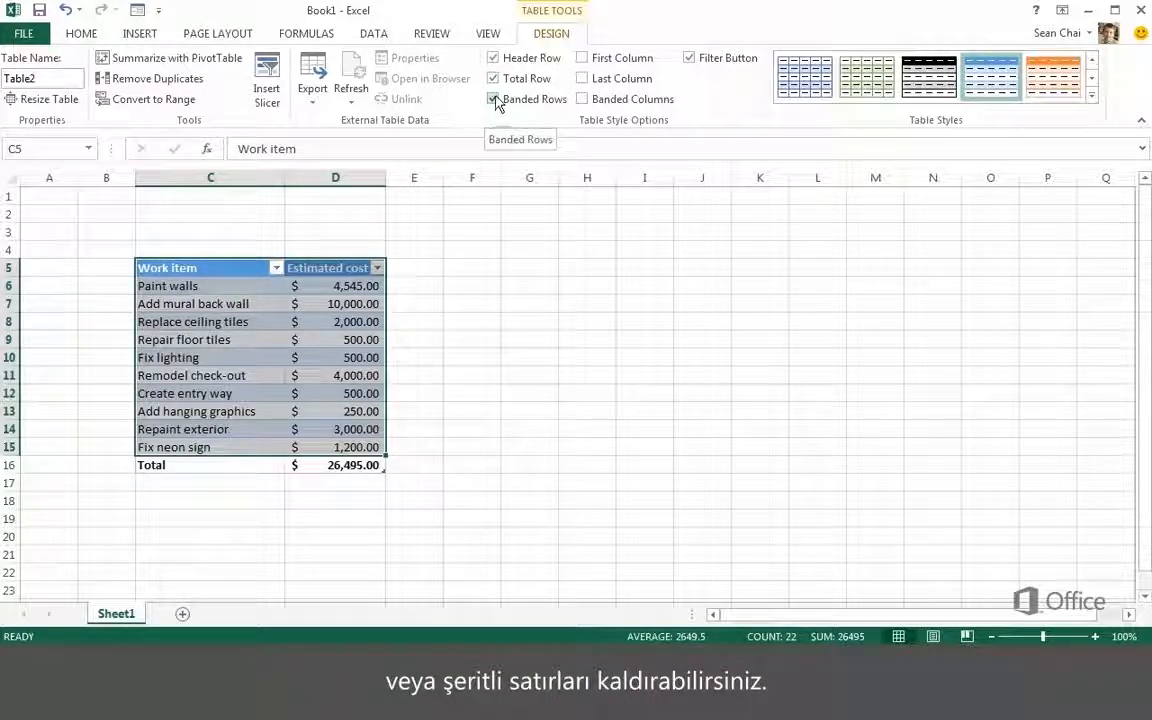
left_click(495, 101)
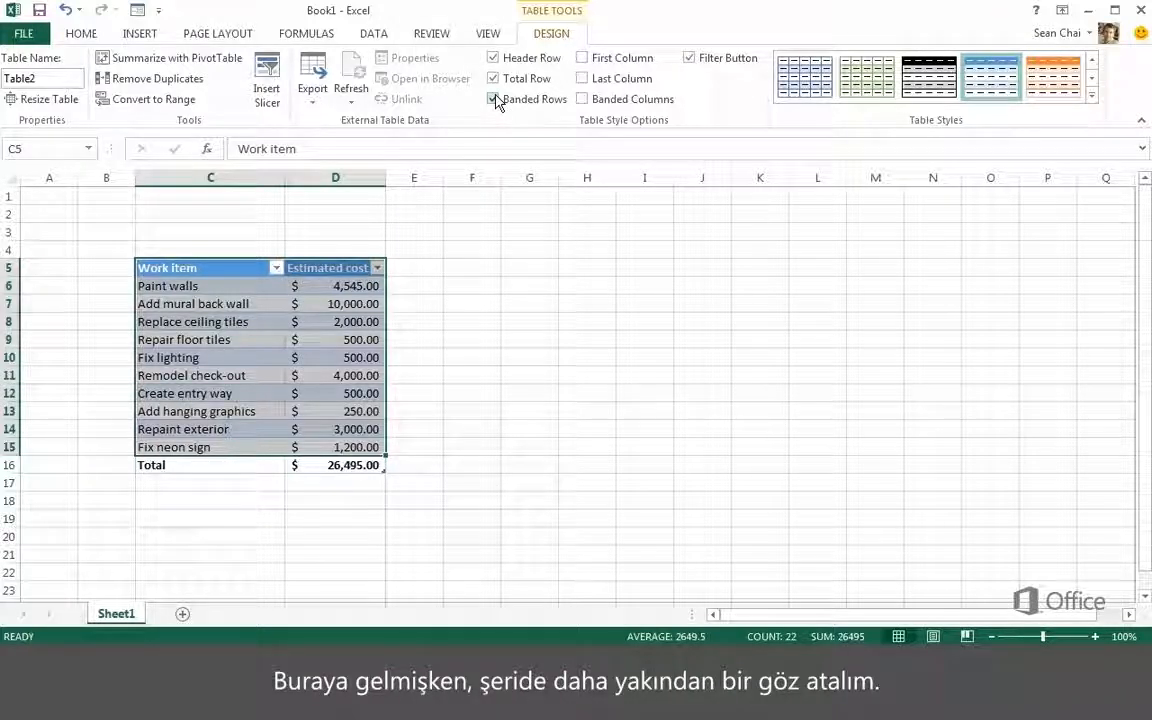
- Review the available commands for cell styles, inserting objects, page layout, formulas, data and table design
left_click(81, 33)
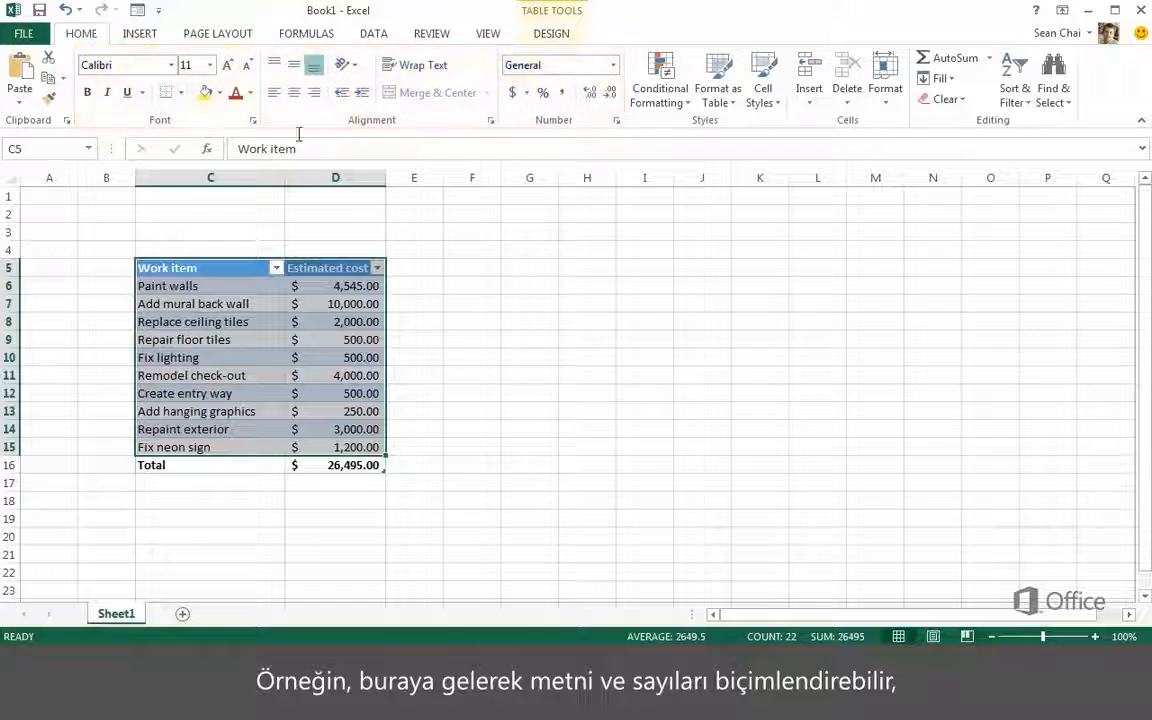
left_click(764, 98)
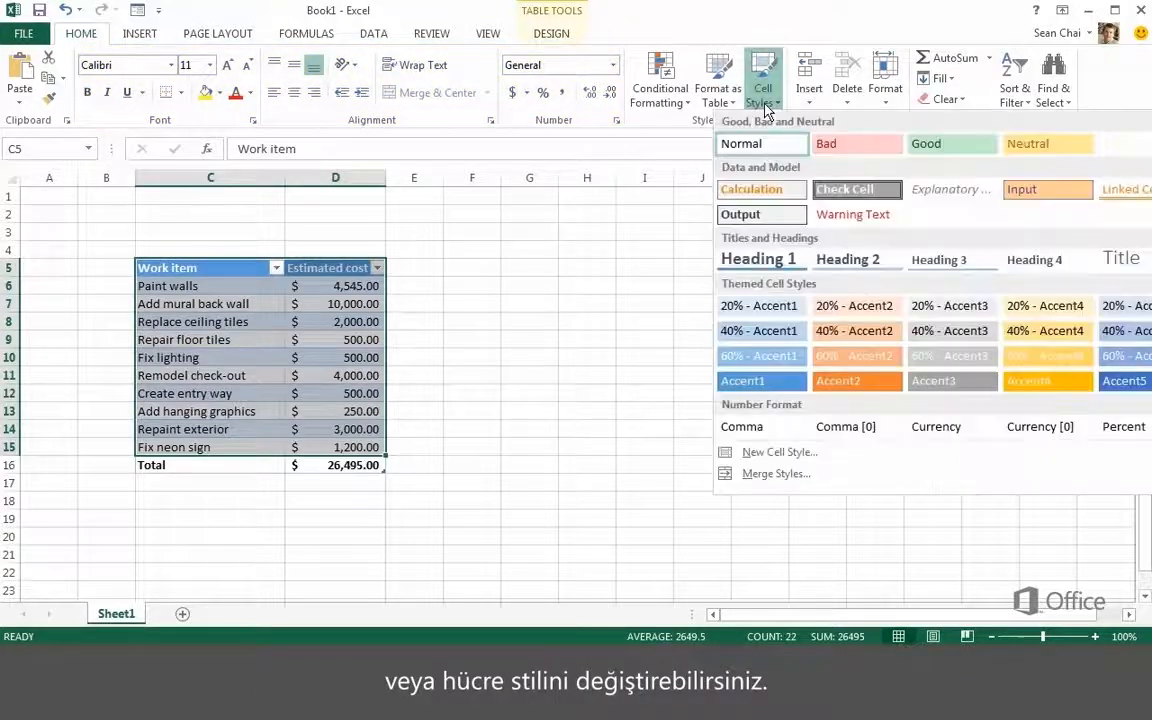
left_click(764, 98)
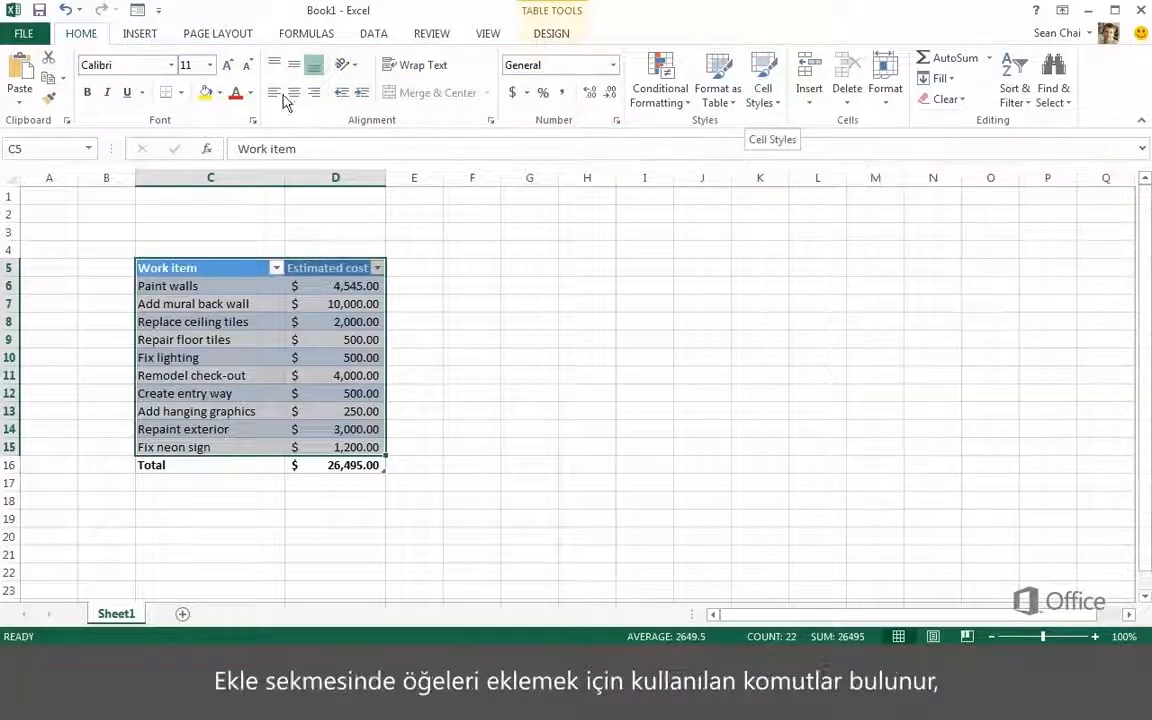
left_click(140, 36)
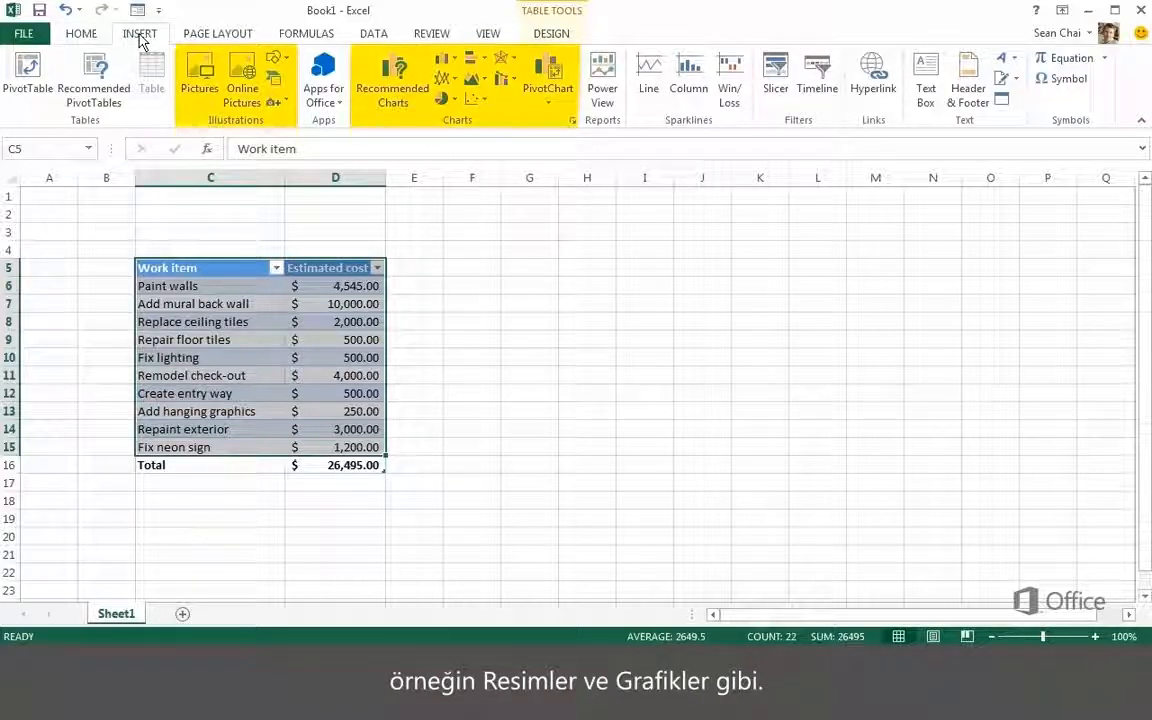
left_click(205, 38)
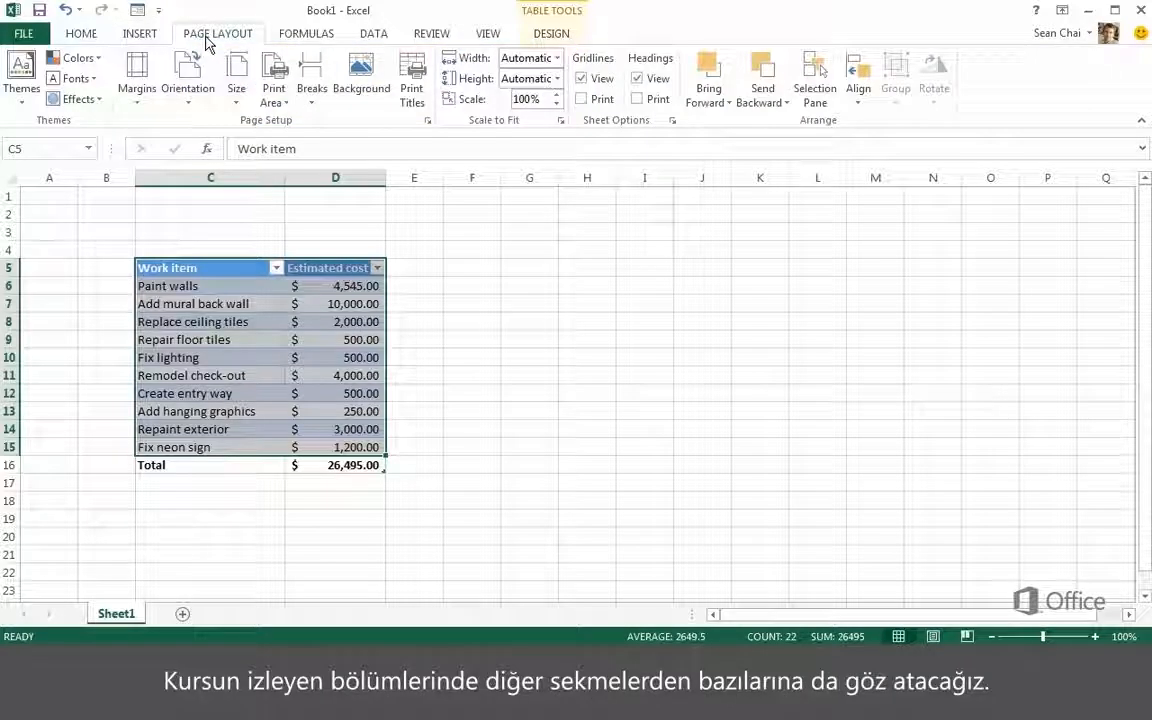
left_click(294, 40)
left_click(370, 38)
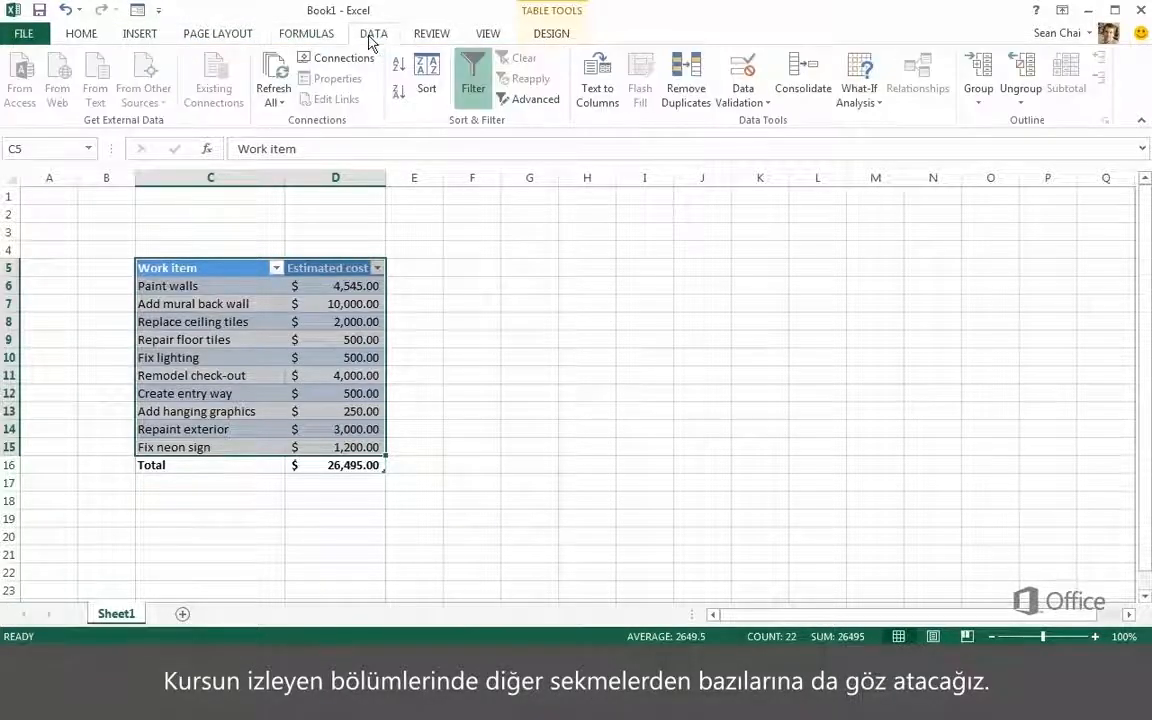
left_click(553, 36)
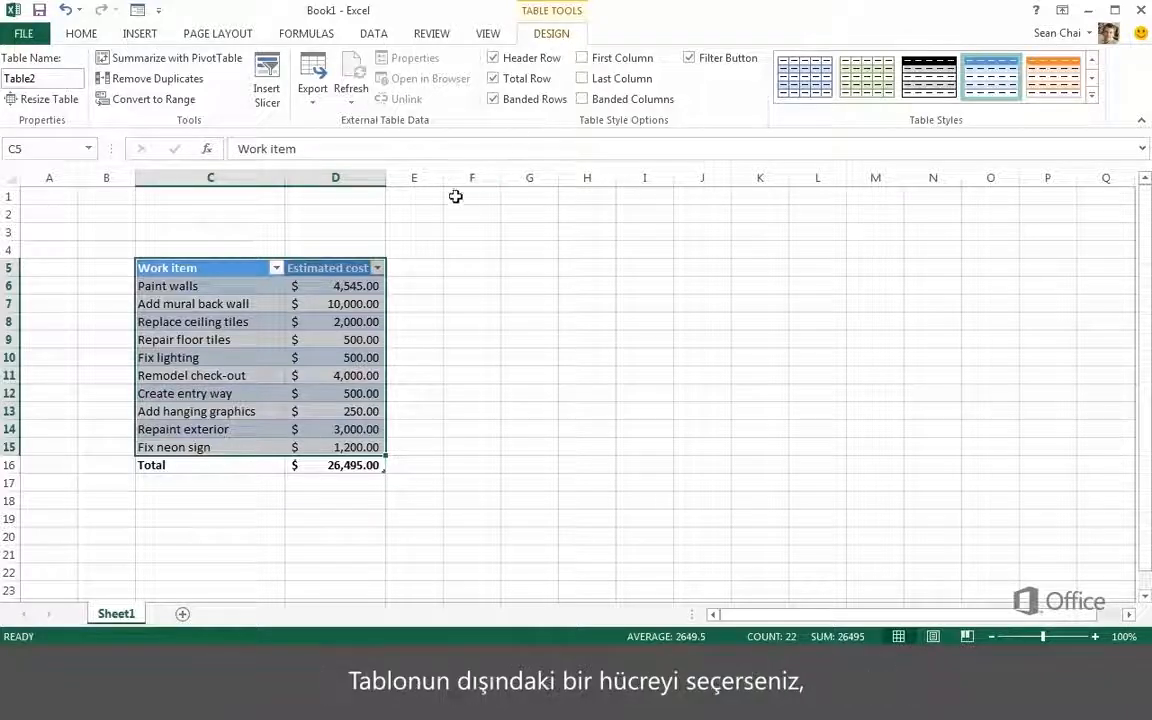
- Compare the table commands offered for cell D2 outside the table and D7 inside it, and view the PivotChart options
left_click(384, 213)
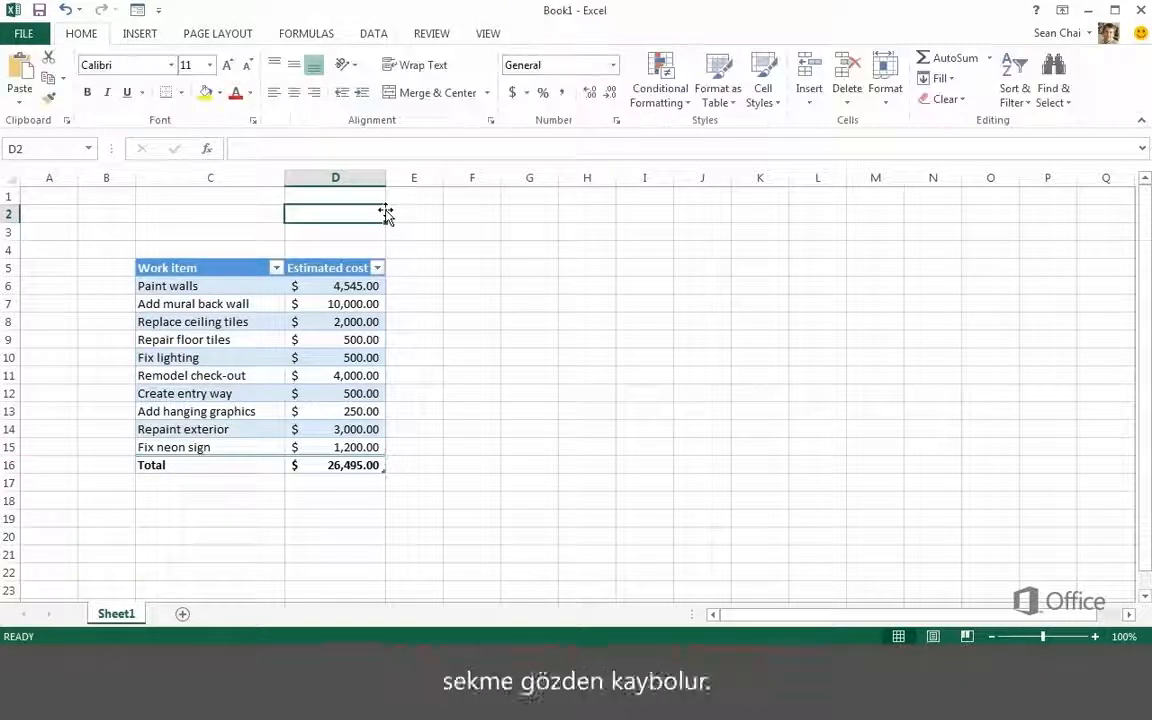
left_click(290, 302)
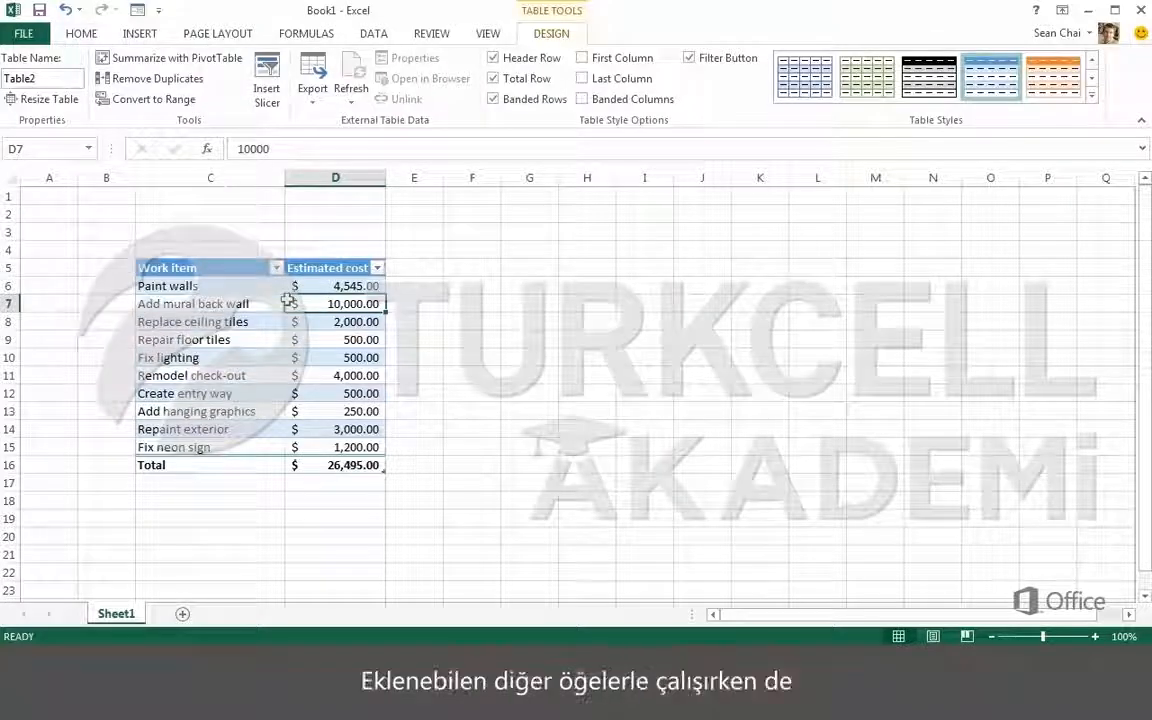
left_click(143, 37)
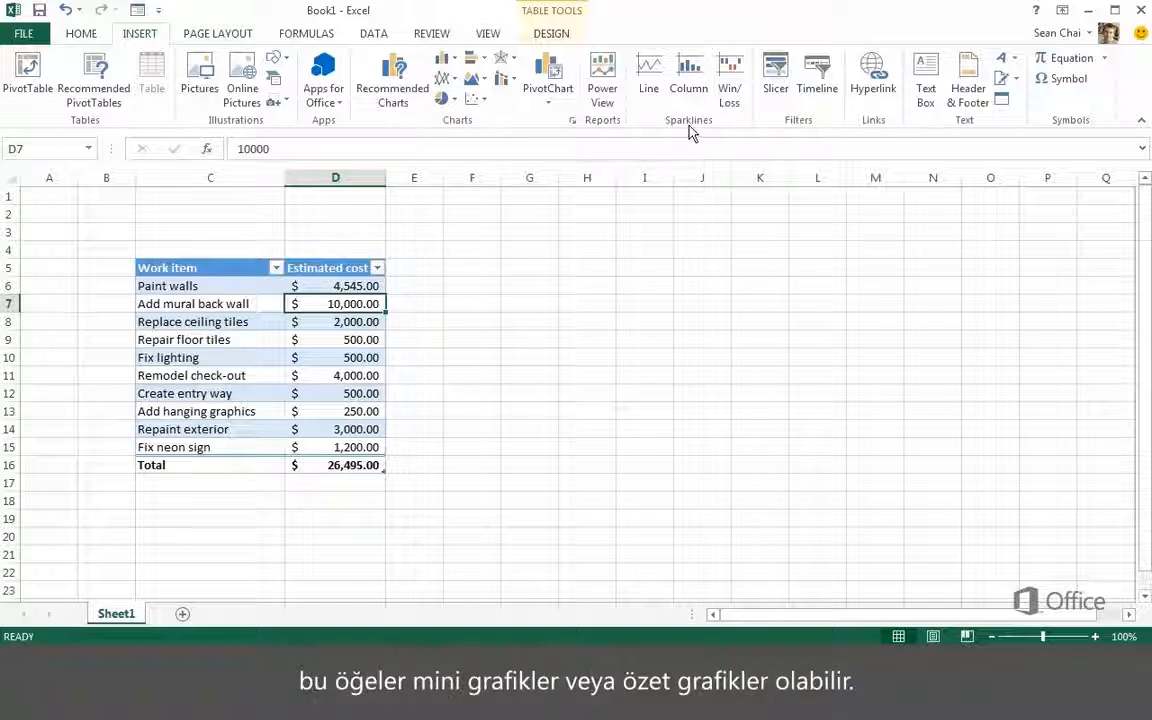
left_click(545, 102)
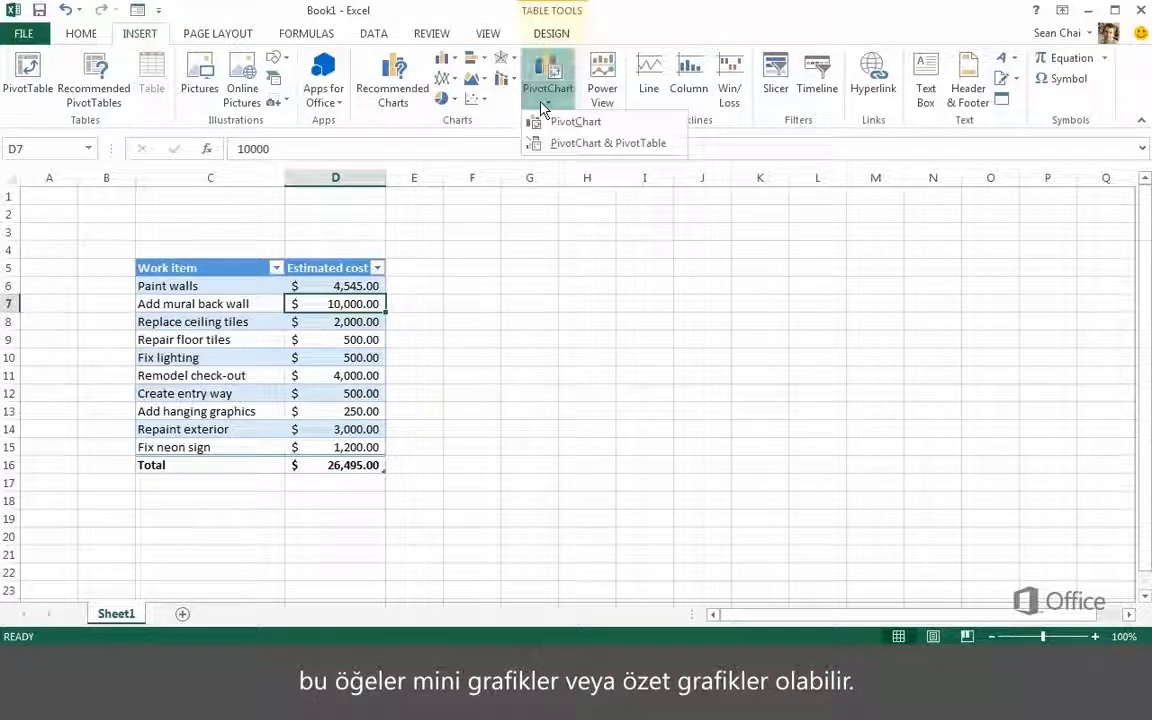